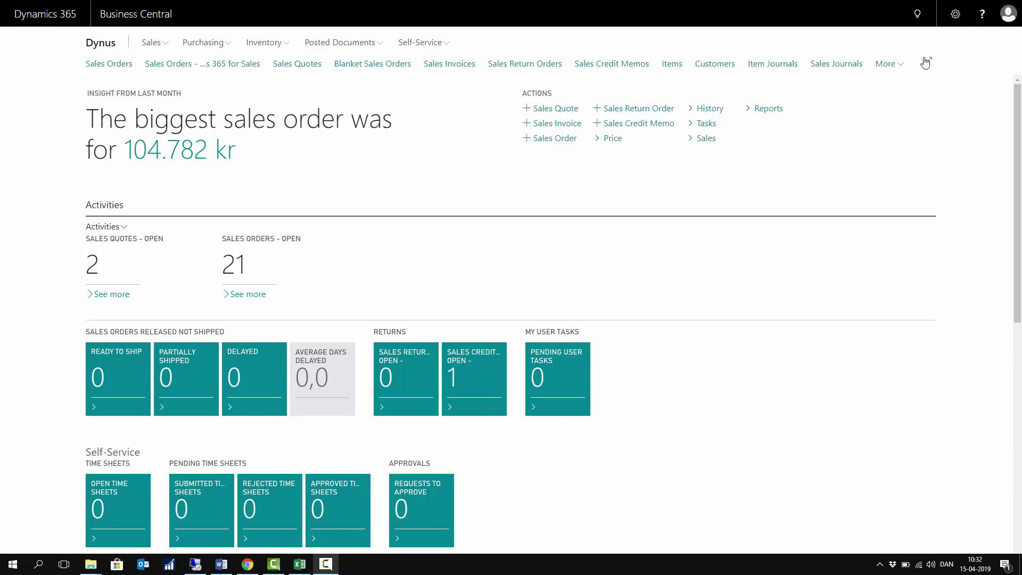
- Search Tell Me for 'vat state', then trim it to 'vat' to list the VAT pages
click(916, 17)
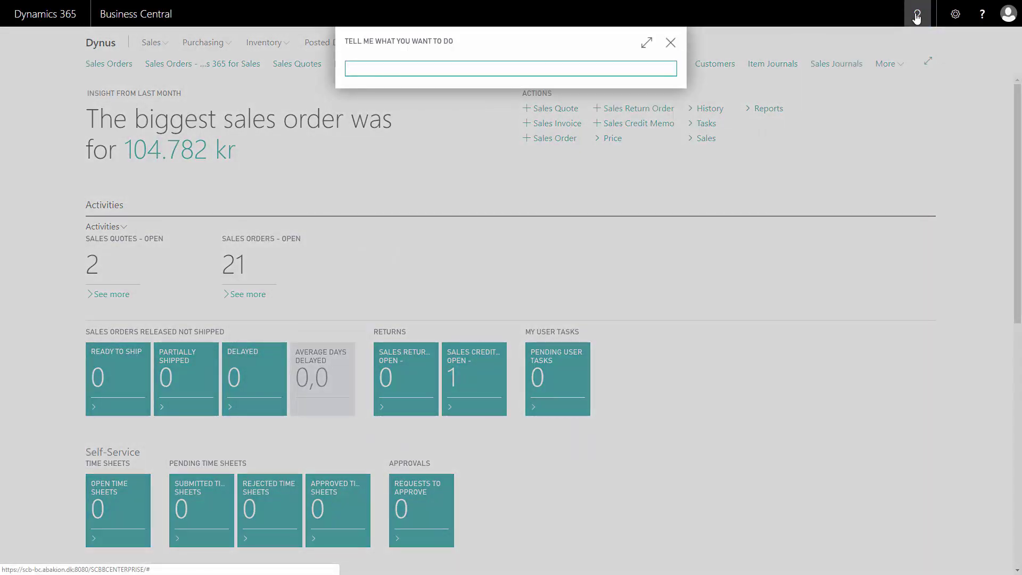
text(vat)
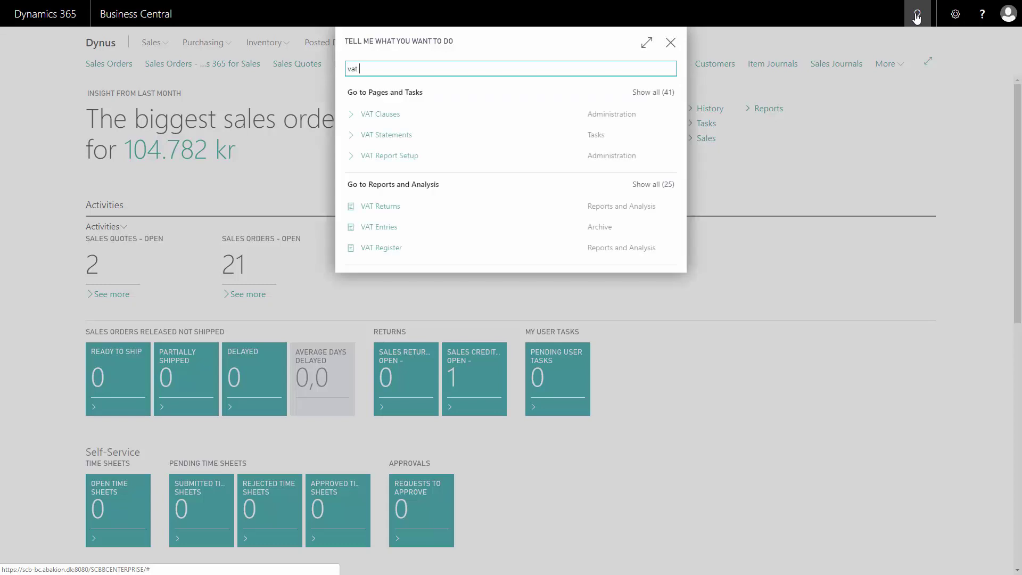
text( ste)
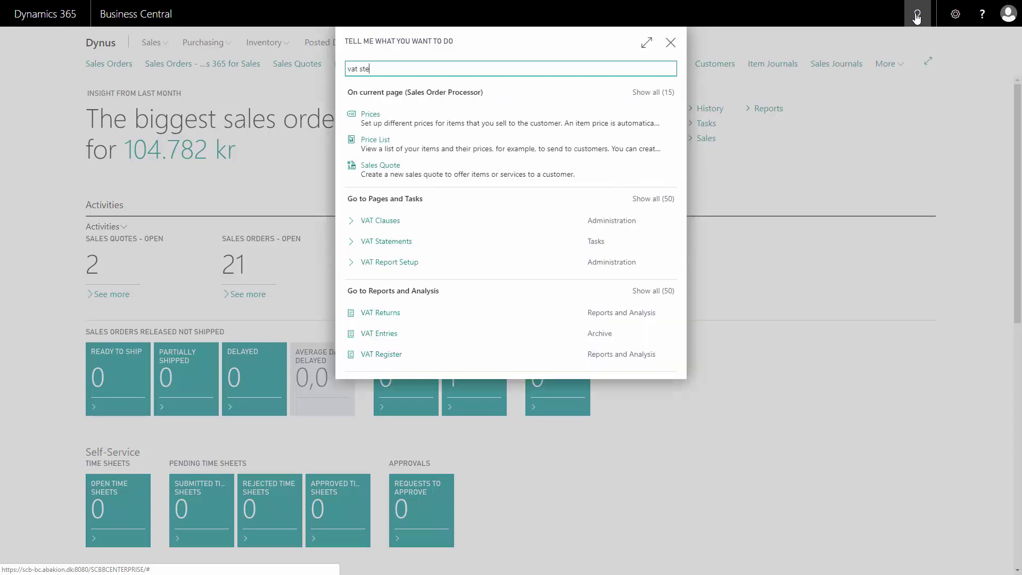
key(BackSpace)
text(ate)
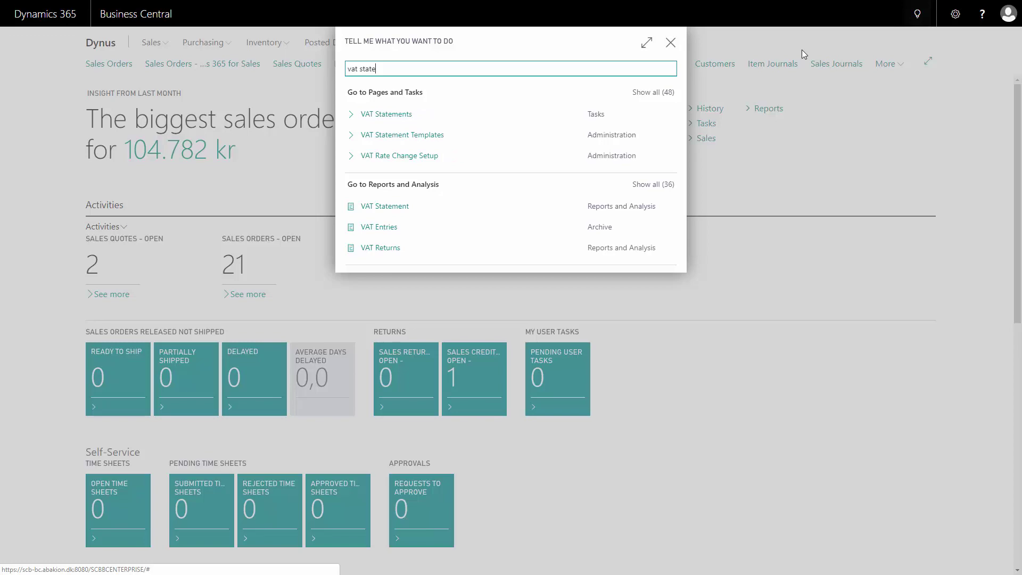
key(BackSpace)
key(BackSpace)
key(BackSpace)
key(BackSpace)
key(BackSpace)
key(BackSpace)
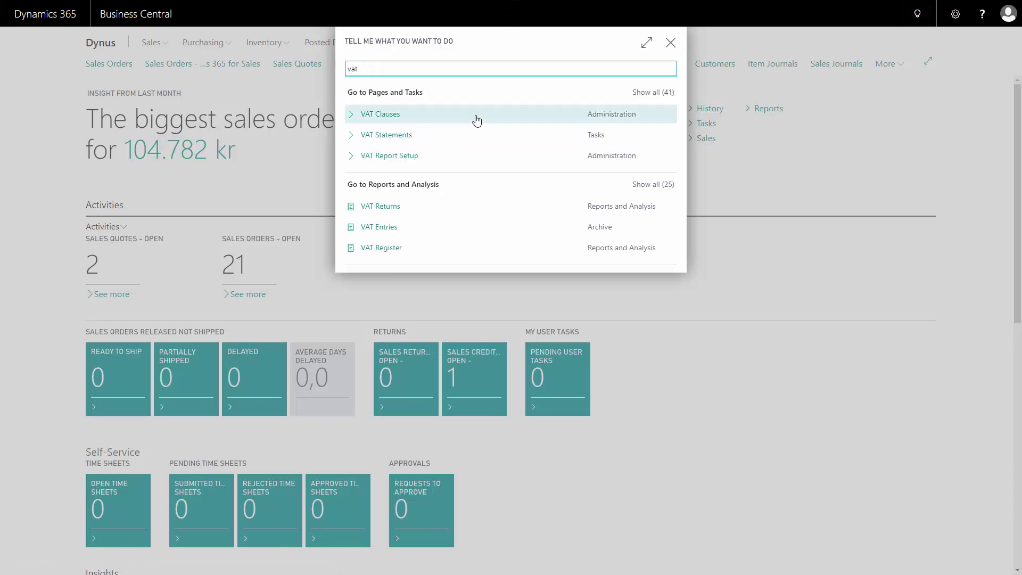
- Open VAT Statements on STANDARD and scroll through its rows, totaling, posting groups and amount types
click(402, 137)
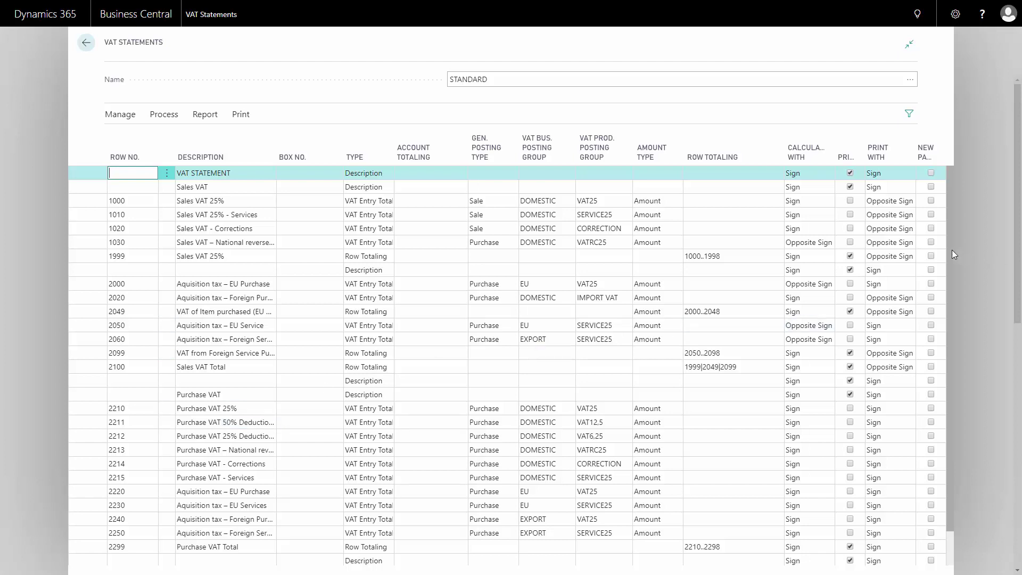
scroll(951, 269, down, 1)
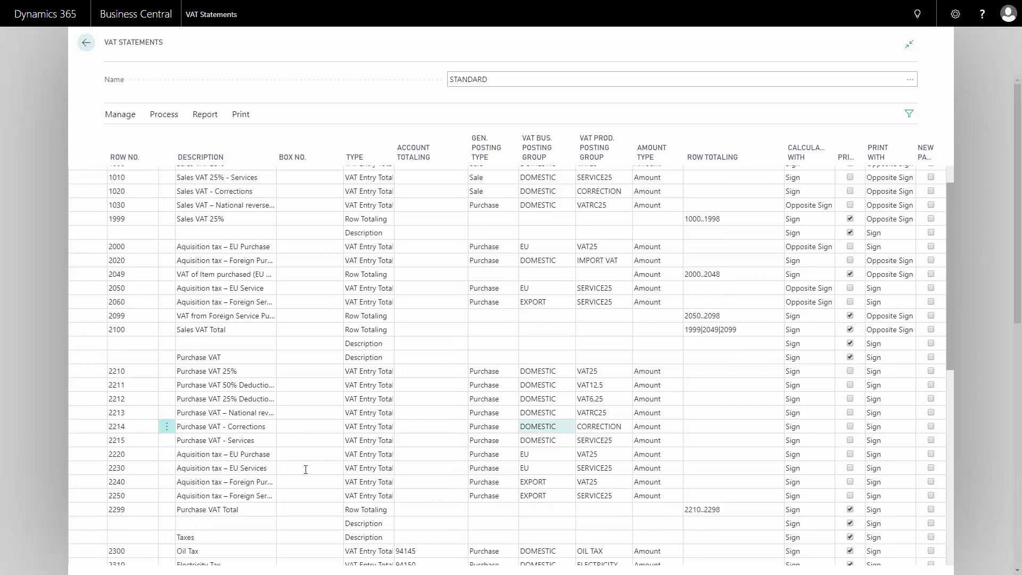
scroll(948, 400, down, 7)
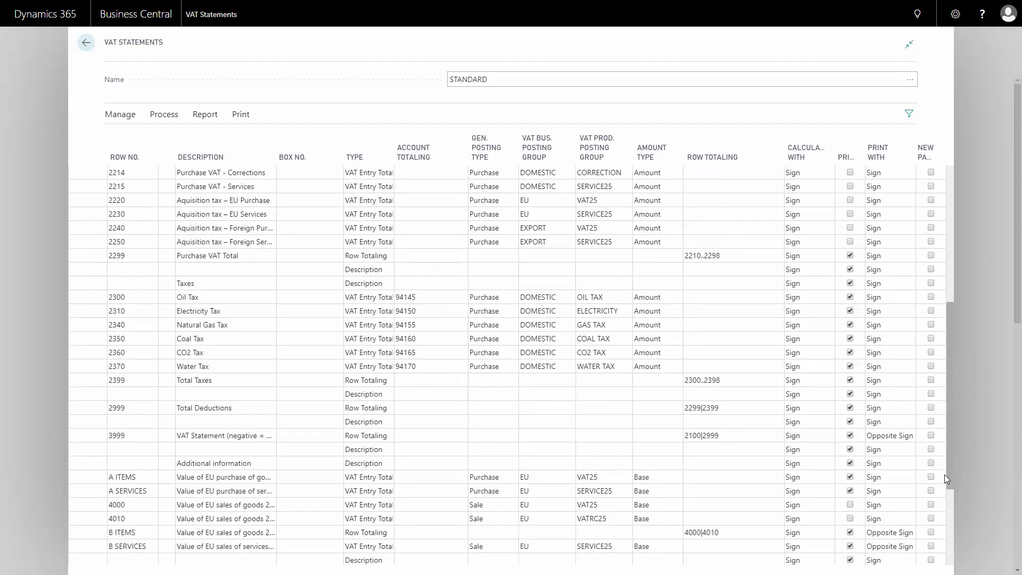
scroll(944, 489, down, 2)
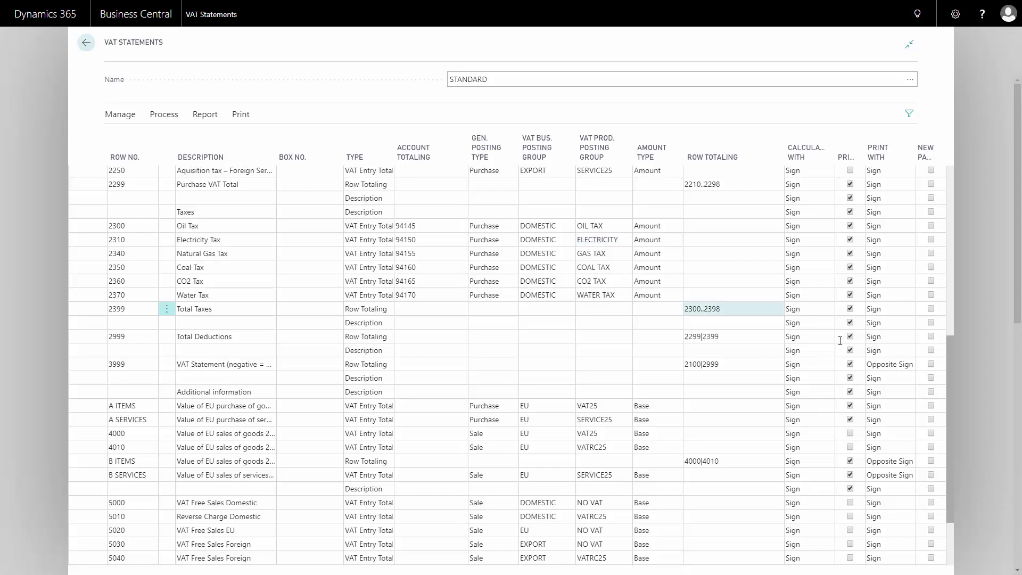
scroll(948, 409, down, 5)
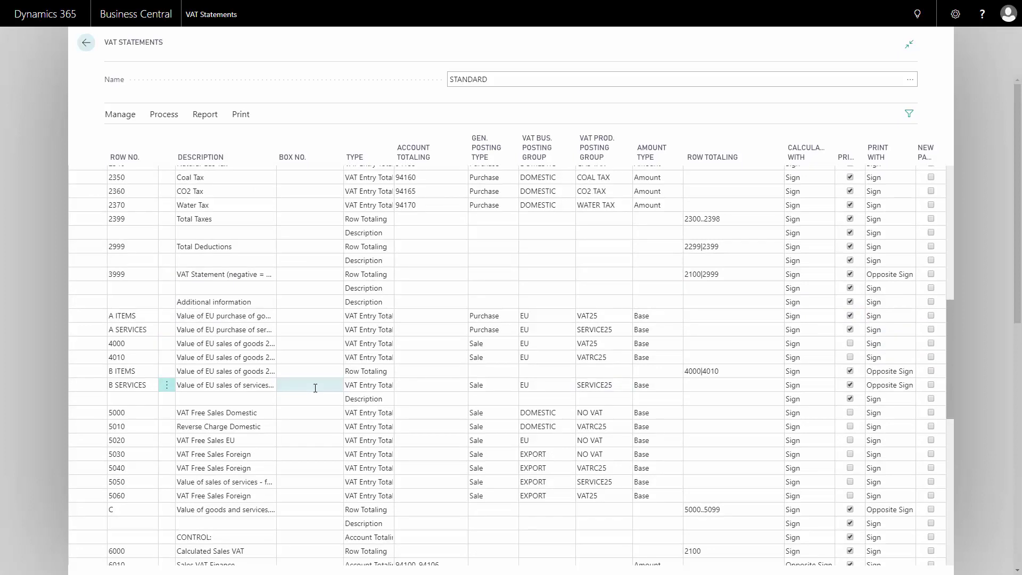
click(711, 310)
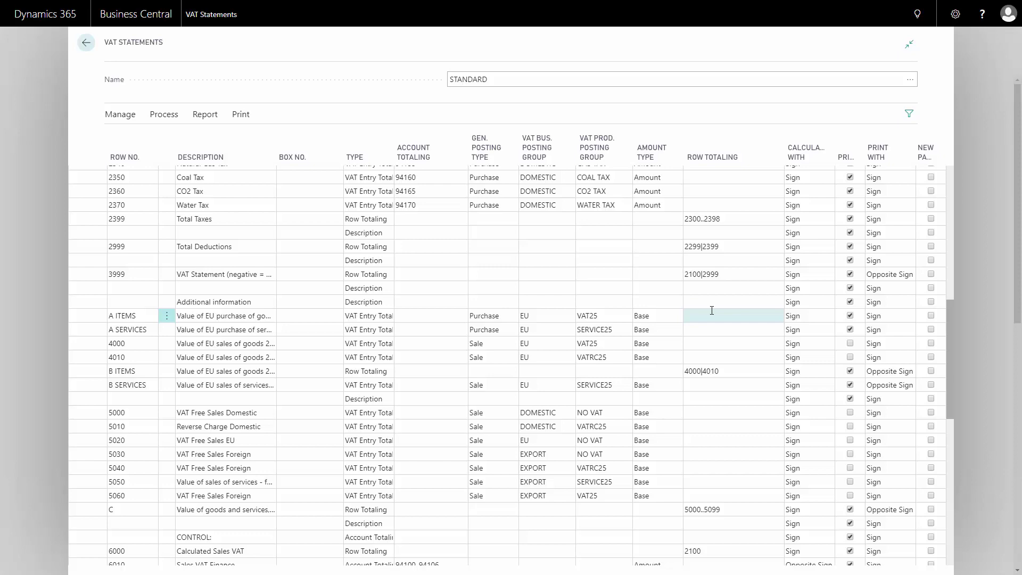
scroll(951, 332, down, 10)
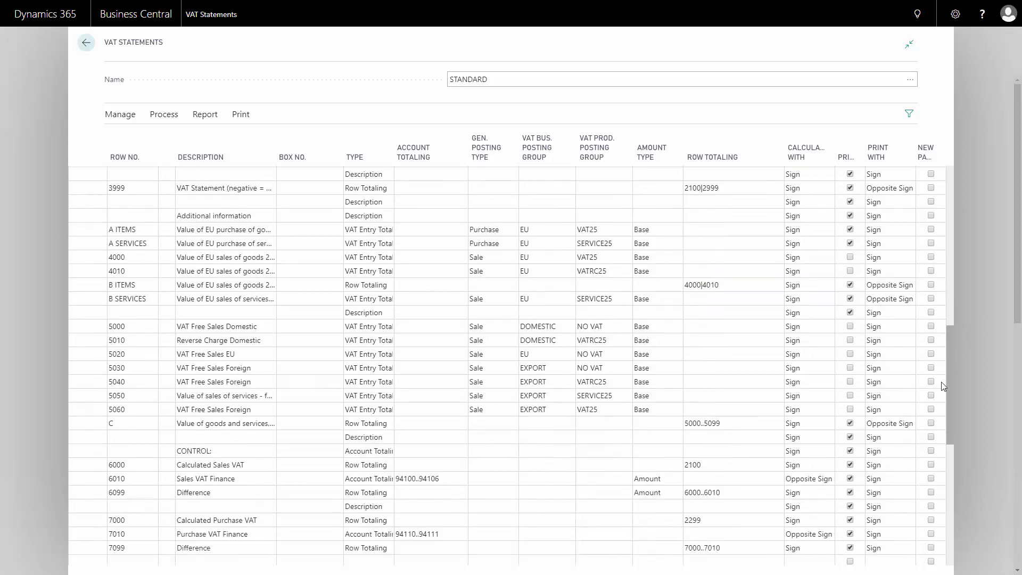
scroll(940, 413, down, 1)
scroll(939, 379, up, 5)
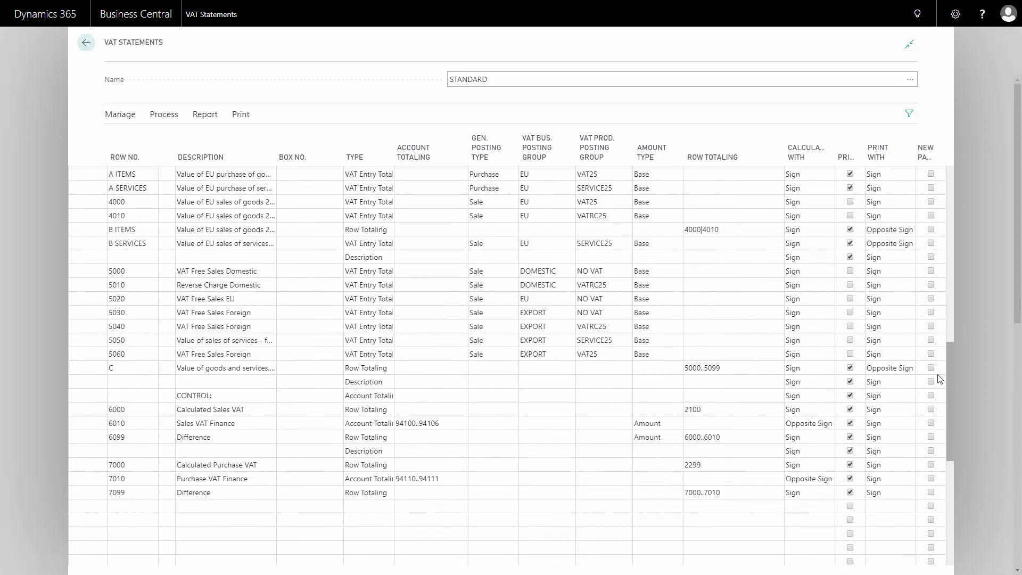
key(ctrl+Home)
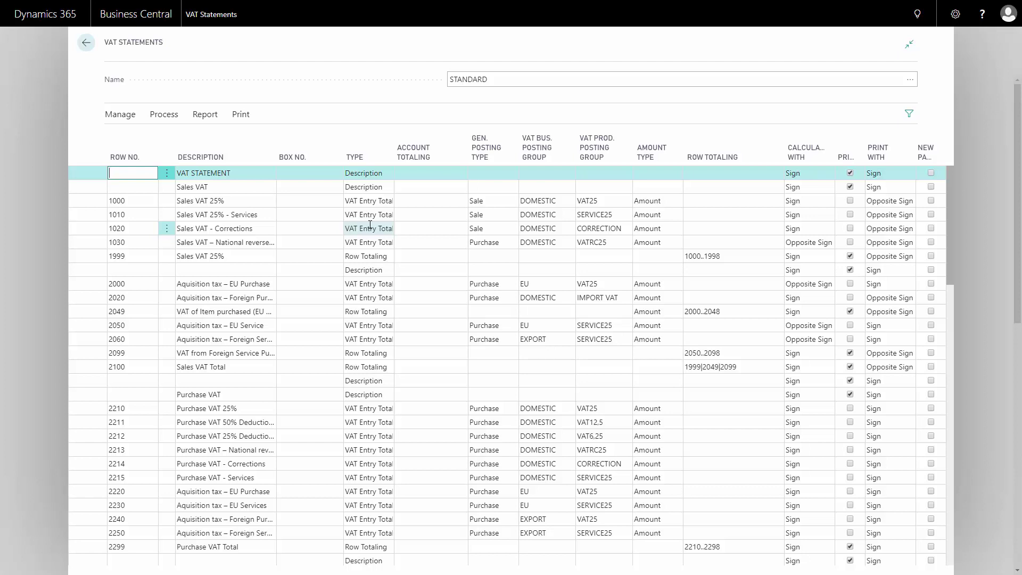
- Switch between the Process and Report actions to preview the STANDARD statement's calculated amounts
click(175, 115)
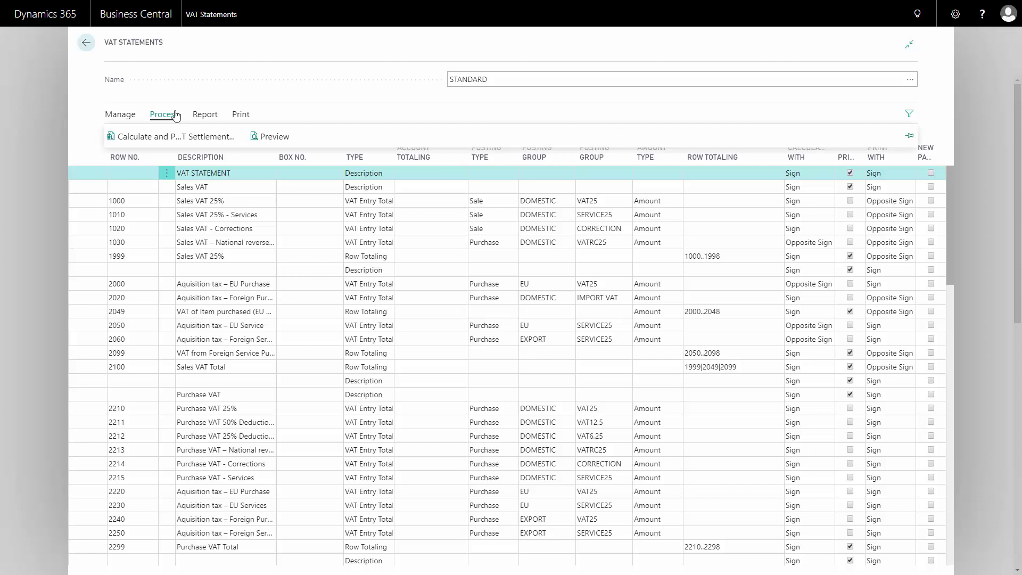
click(204, 115)
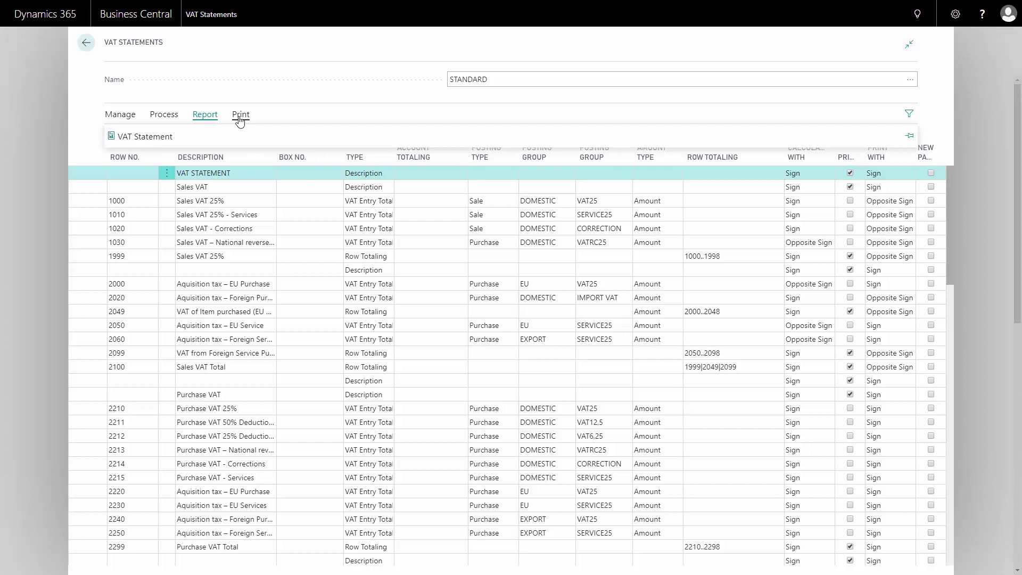
click(164, 115)
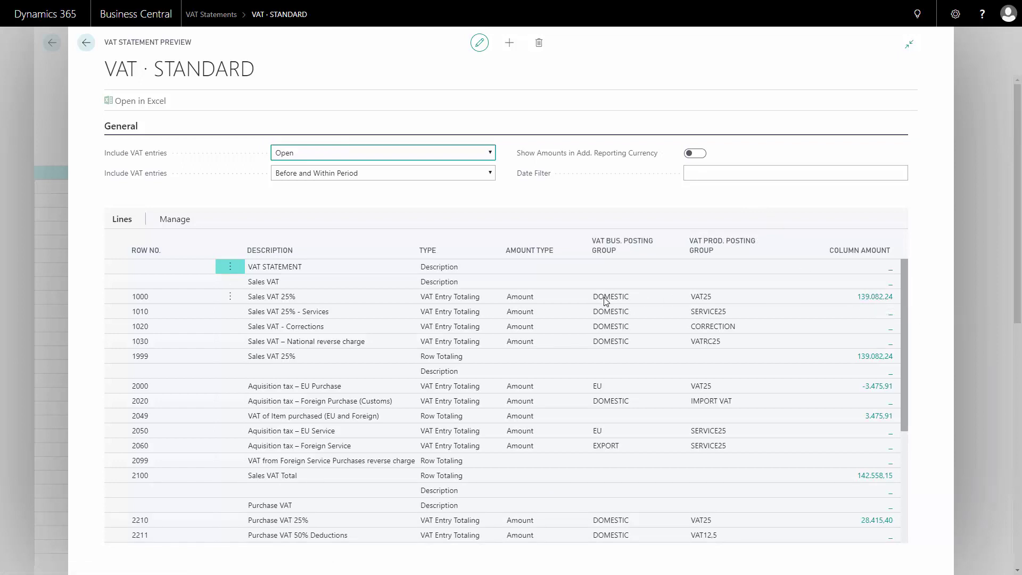
click(877, 297)
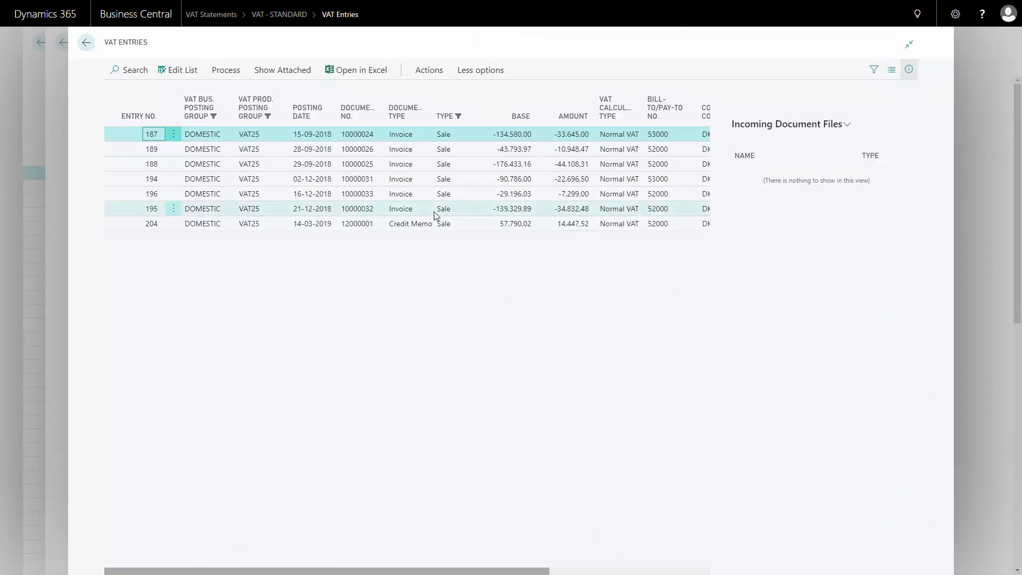
click(86, 43)
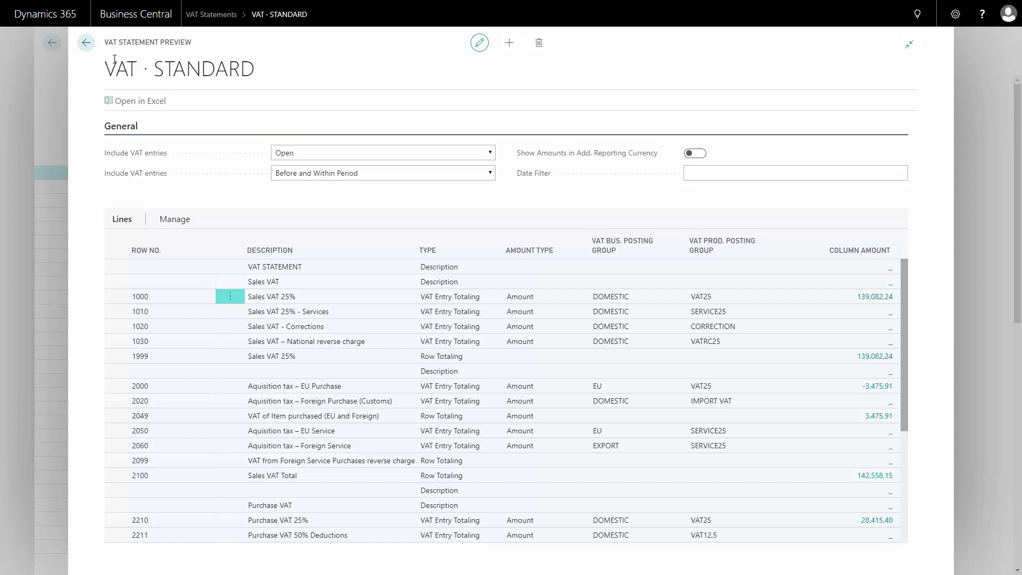
- Preview the VAT Statement report with Ending Date 31-12-2018
click(85, 45)
click(205, 115)
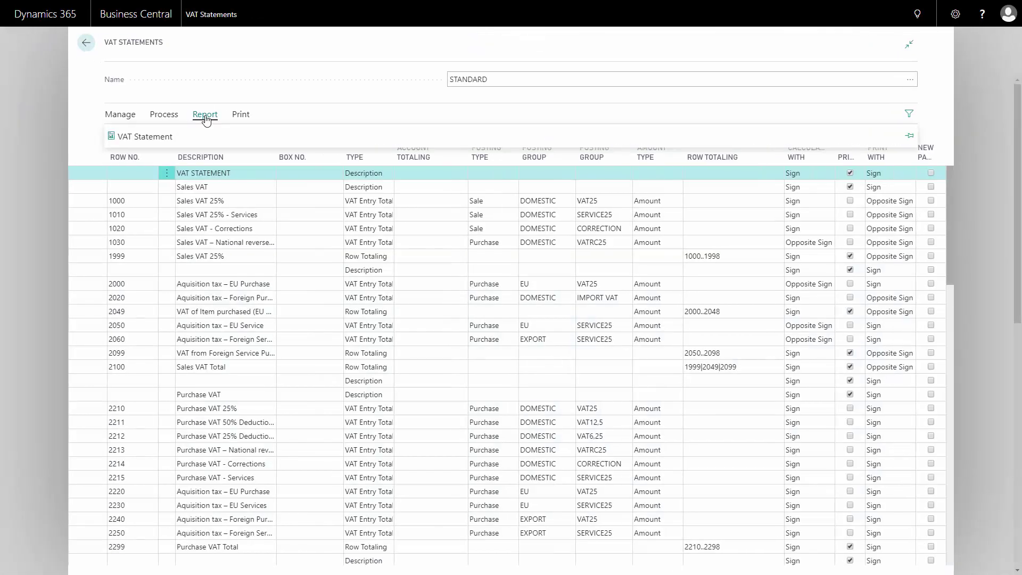
click(145, 137)
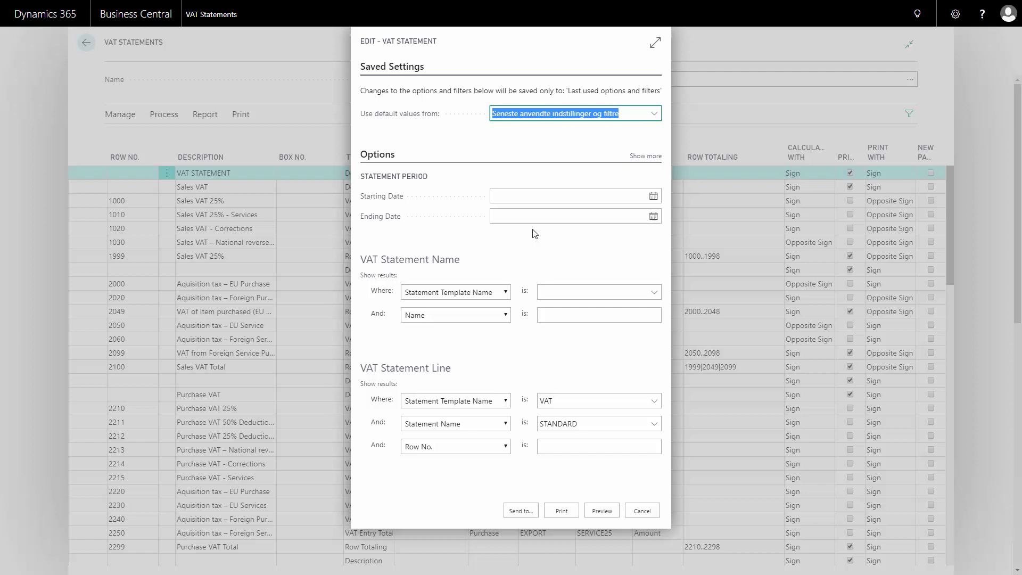
click(524, 214)
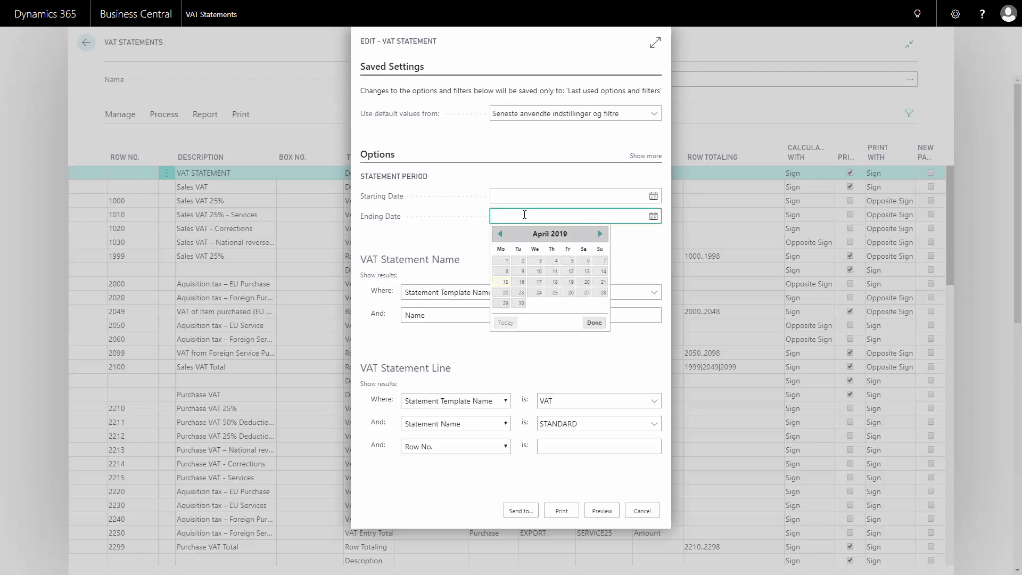
text(31-)
text(12-20)
text(18)
key(Tab)
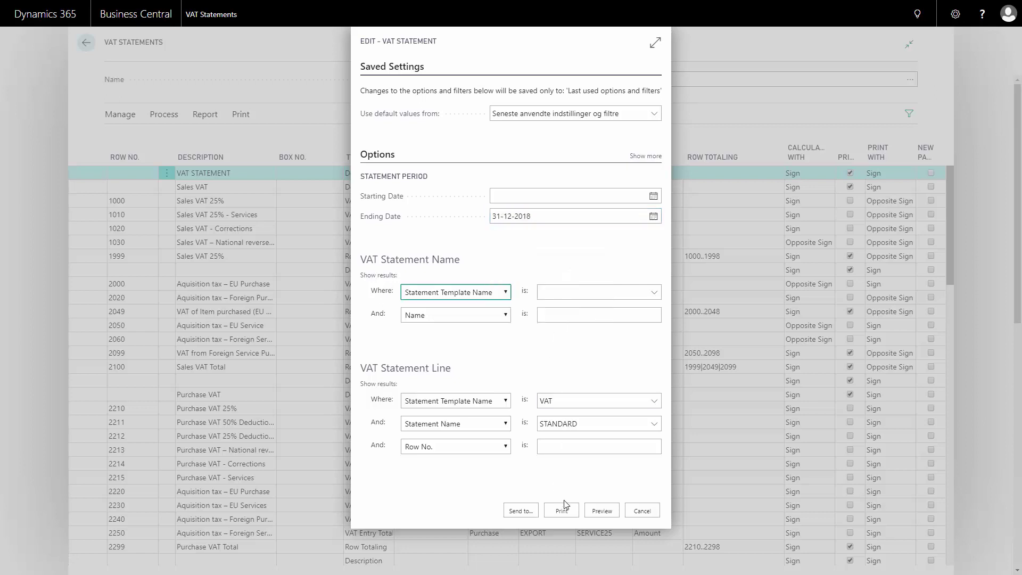
click(599, 512)
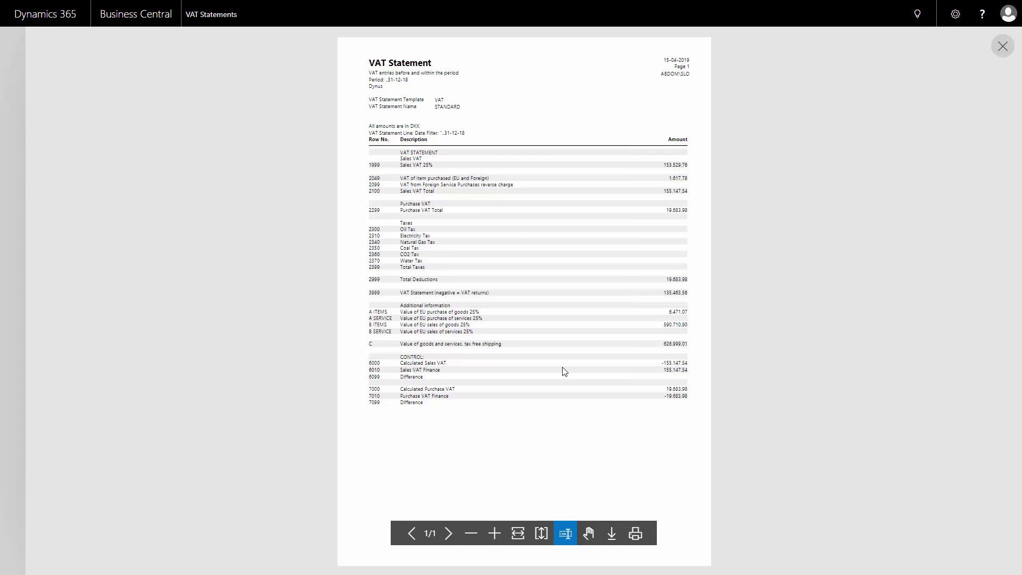
key(ctrl+plus)
key(ctrl+plus)
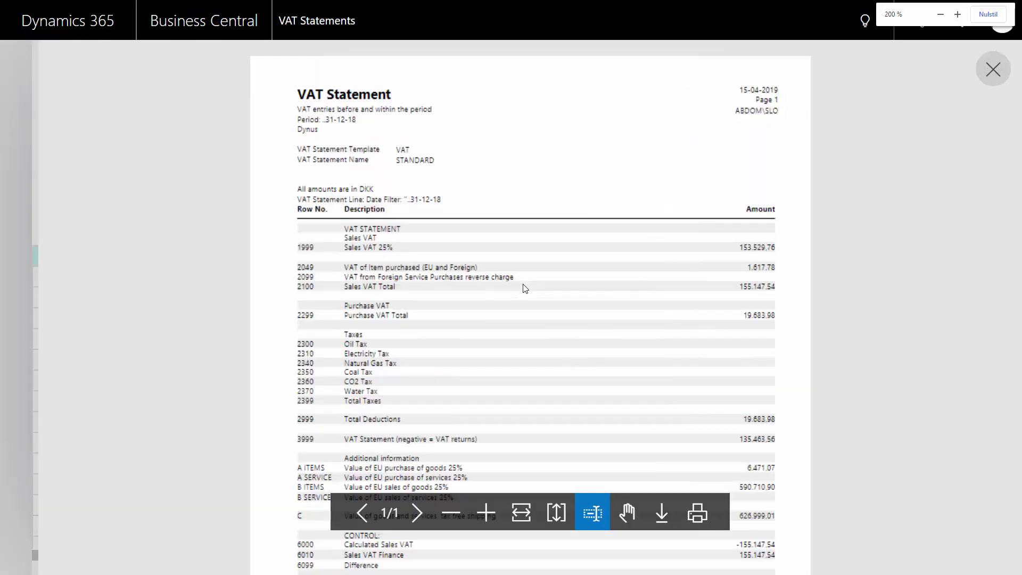
key(ctrl+minus)
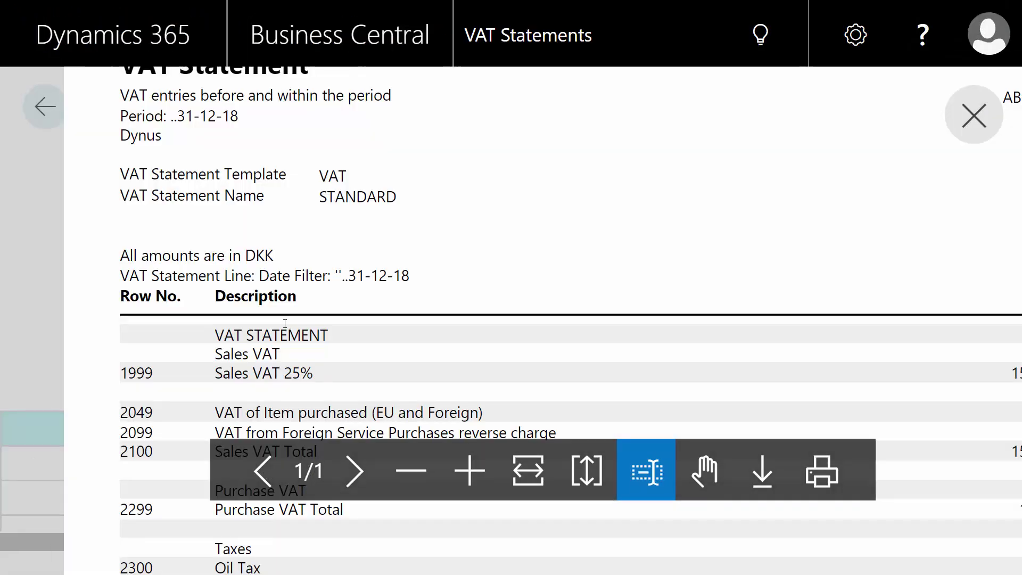
key(ctrl+0)
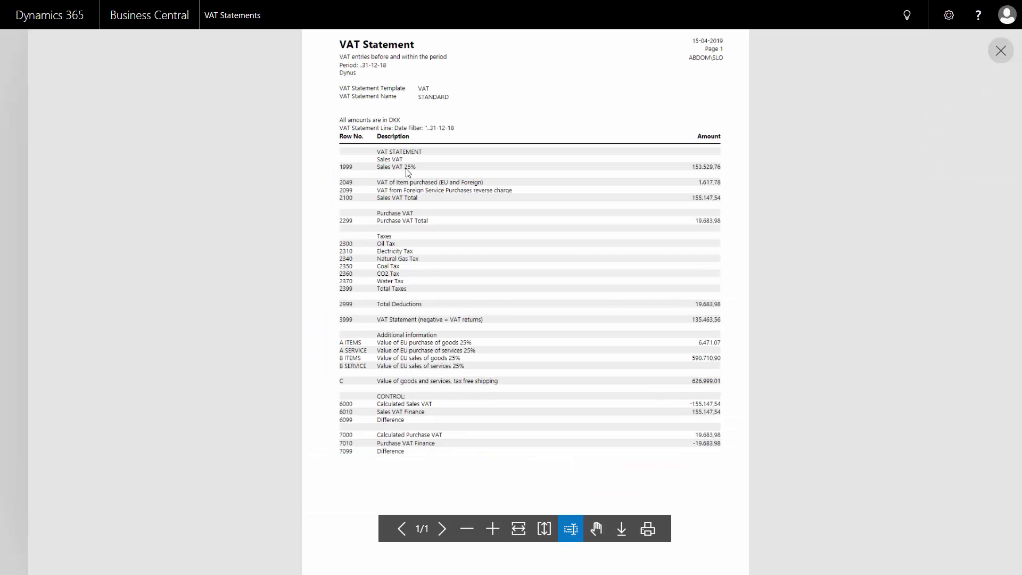
key(ctrl+plus)
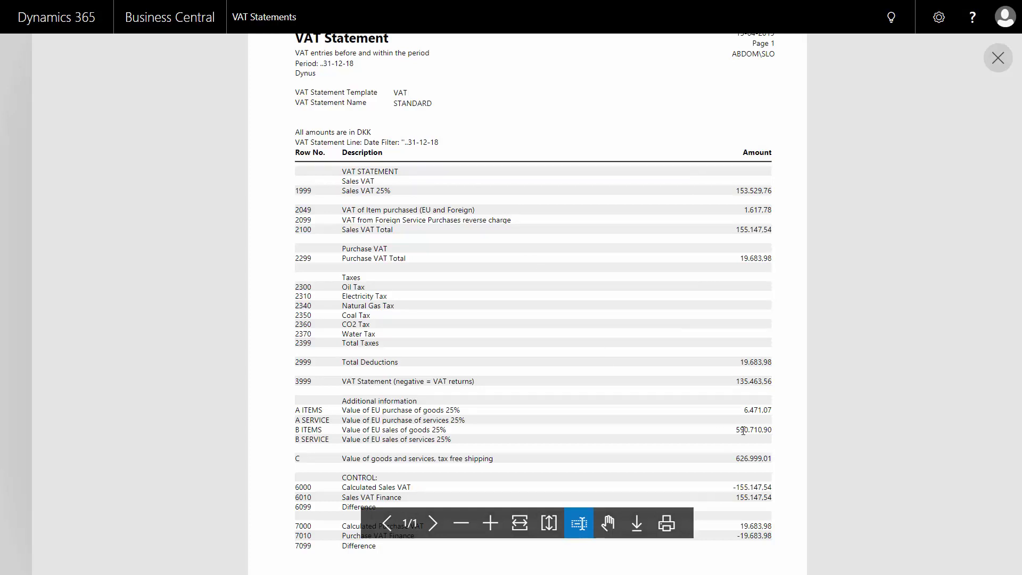
- Close the report preview and return to the STANDARD lines, showing the Report and Process actions
click(999, 60)
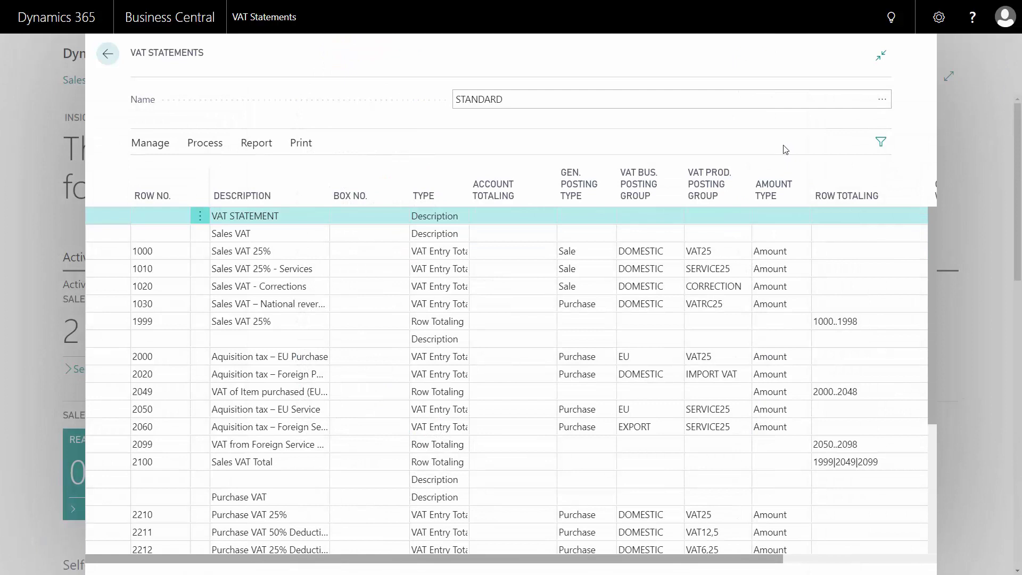
click(250, 145)
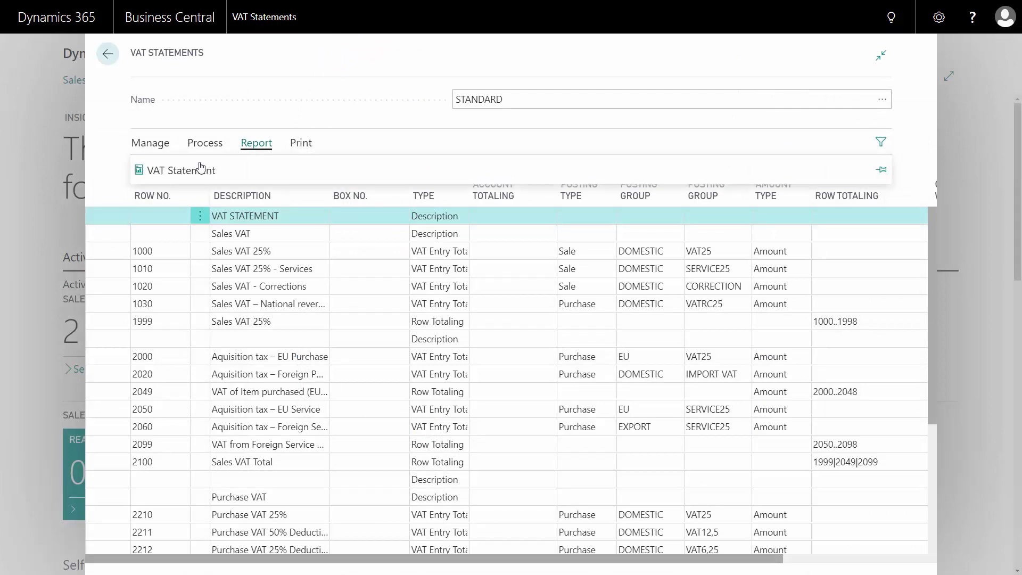
click(205, 143)
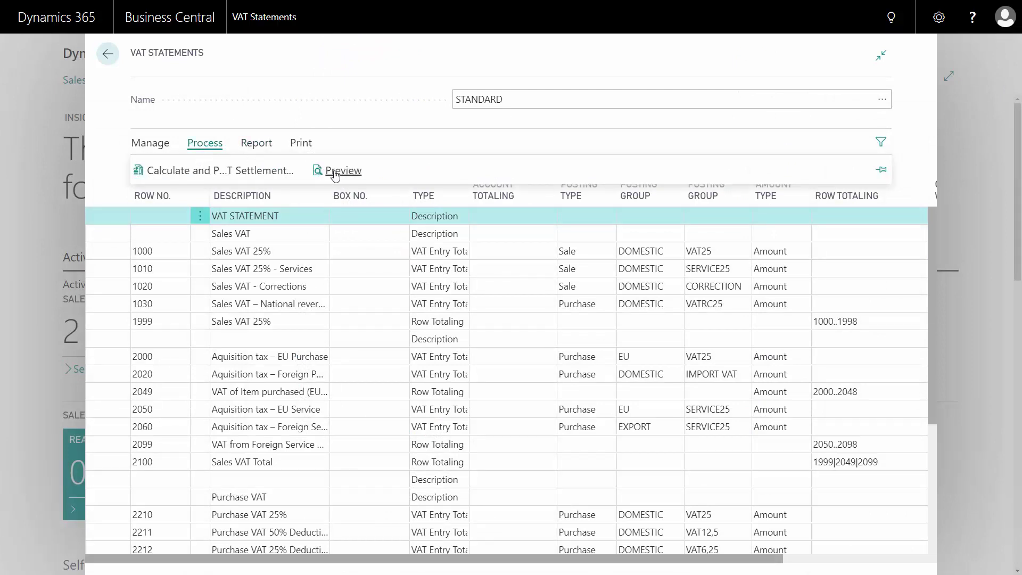